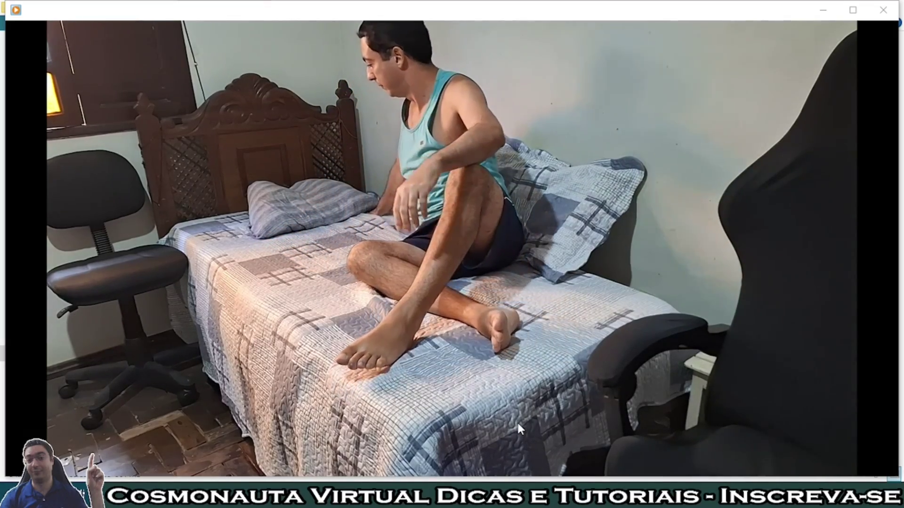
Preview the final part of the recorded bedroom video, and close the player.
{"action": "left_click", "coordinate": [738, 435]}
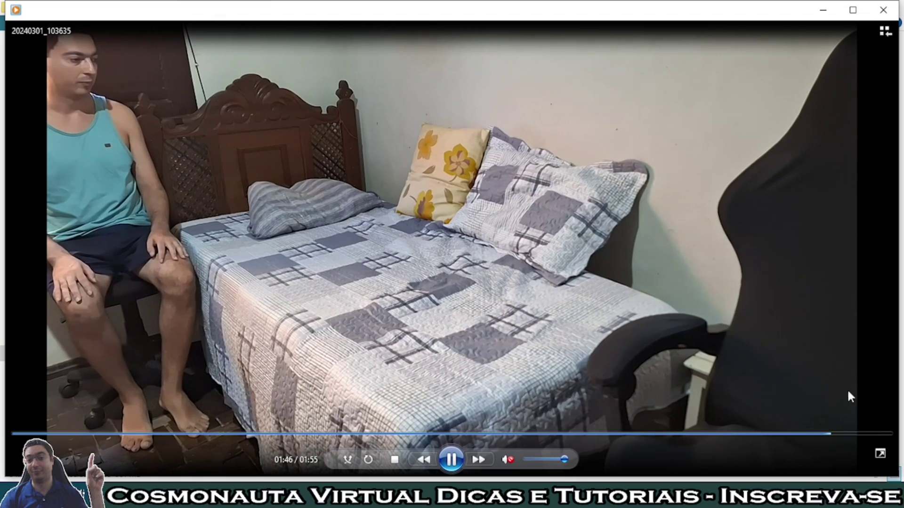
{"action": "left_click", "coordinate": [884, 9]}
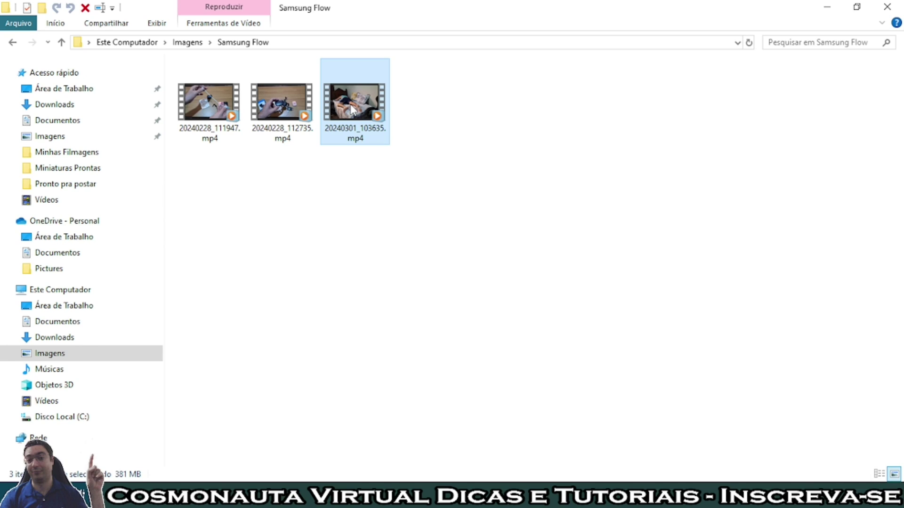
Switch to CapCut, import 20240301_103635.mp4 into a new project and add it to the timeline.
{"action": "mouse_move", "coordinate": [352, 110]}
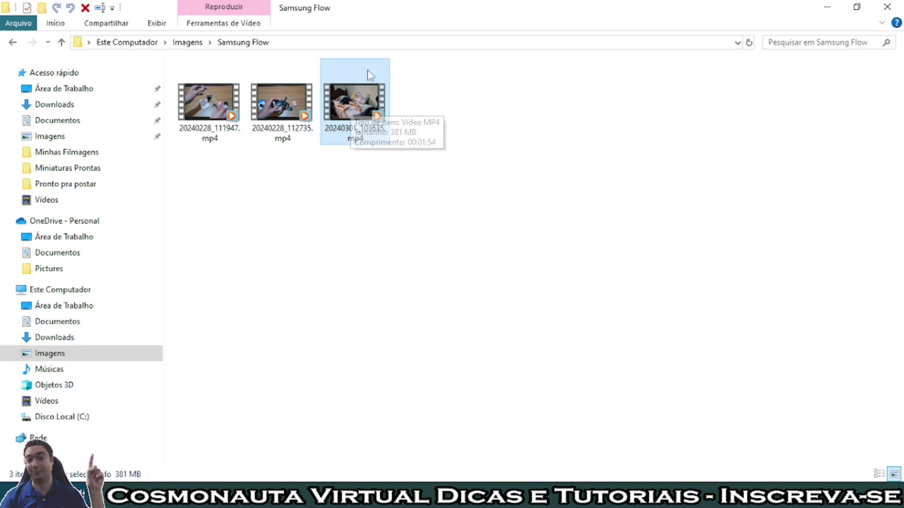
{"action": "left_click_drag", "start_coordinate": [345, 92], "coordinate": [372, 134]}
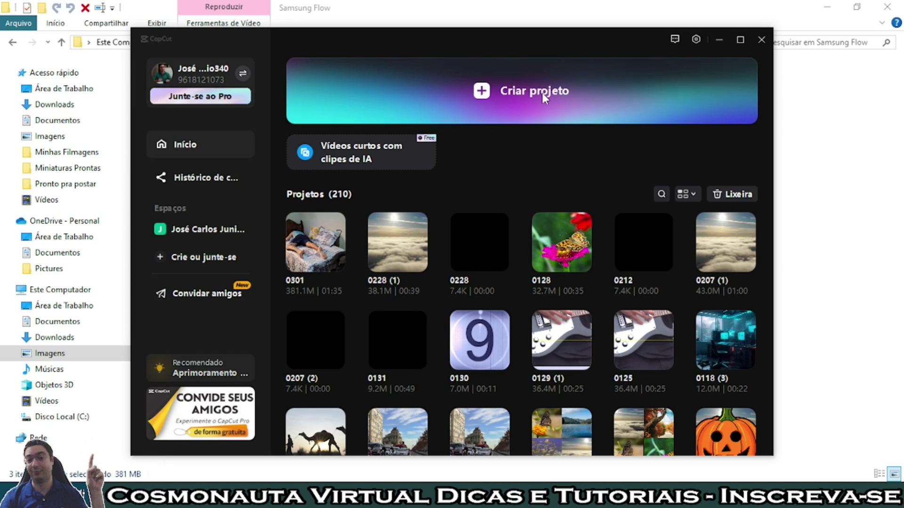
{"action": "key", "text": "alt+Tab"}
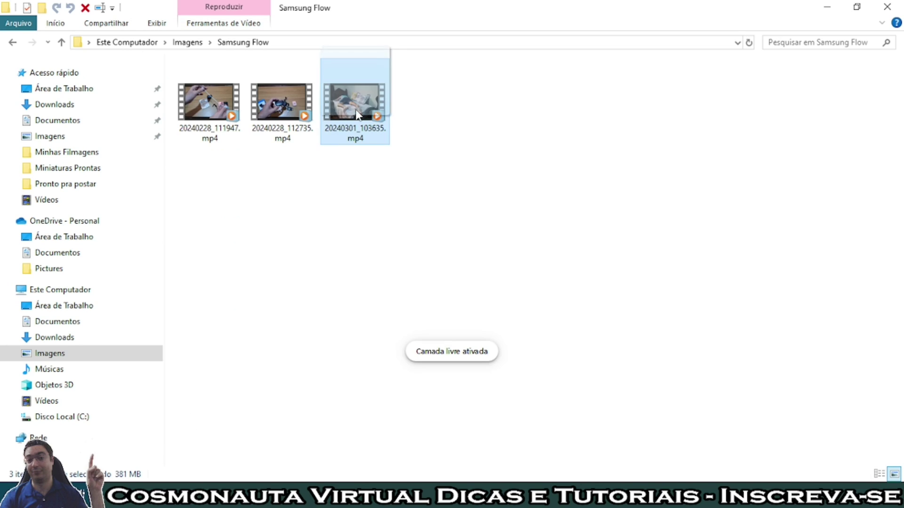
{"action": "left_click_drag", "start_coordinate": [350, 104], "coordinate": [256, 193]}
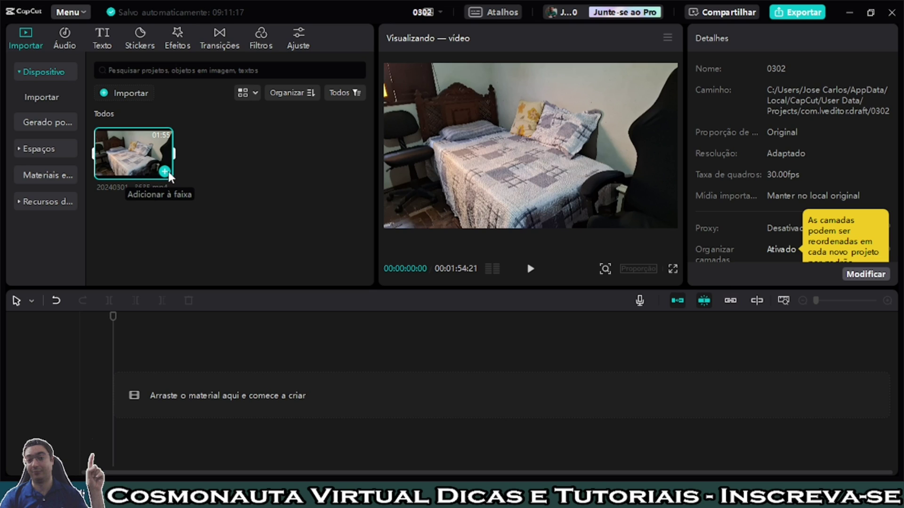
{"action": "left_click", "coordinate": [164, 171]}
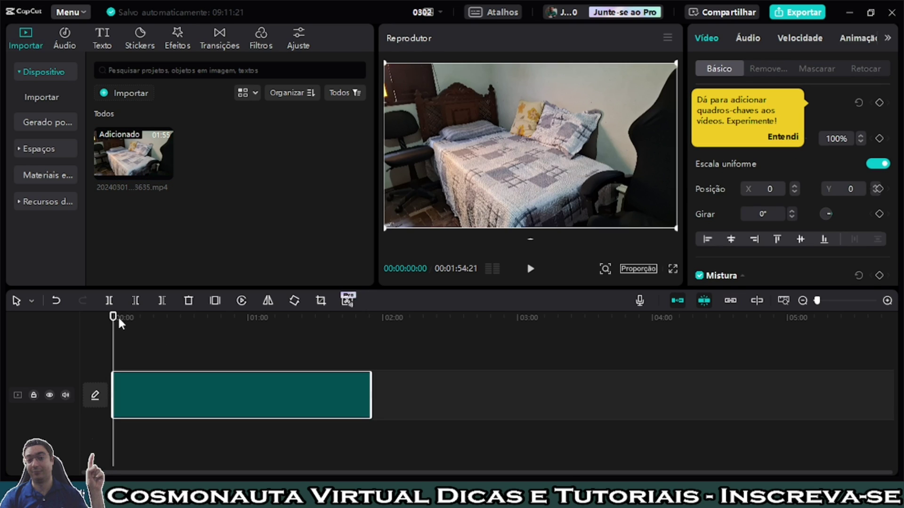
Extract the audio from the timeline clip and delete the separated audio.
{"action": "left_click_drag", "start_coordinate": [114, 322], "coordinate": [151, 335]}
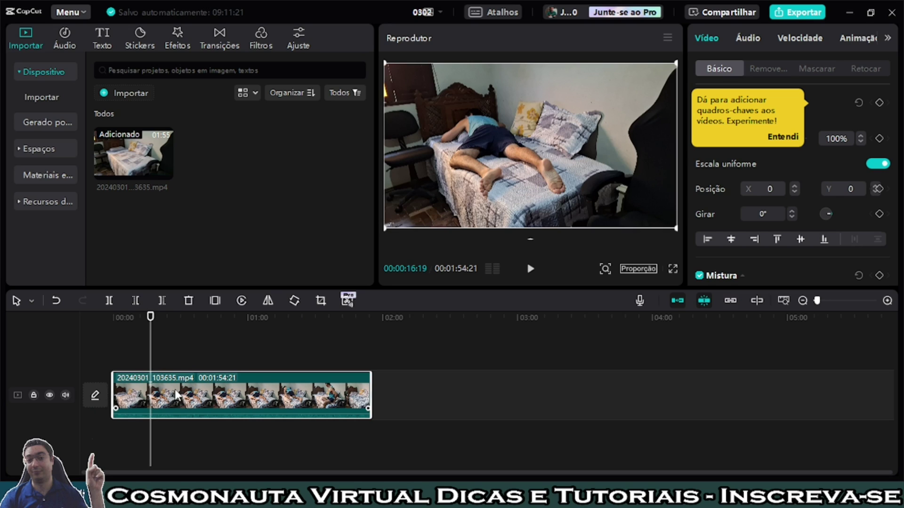
{"action": "right_click", "coordinate": [177, 394]}
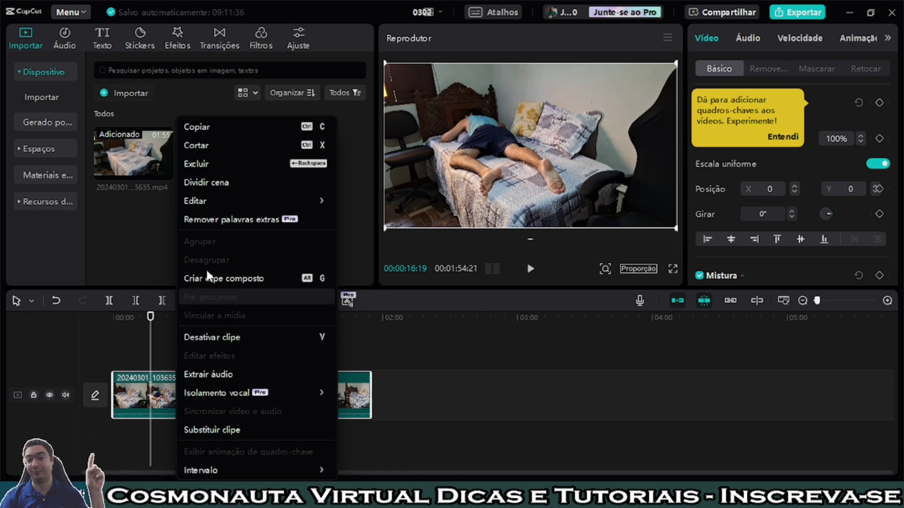
{"action": "left_click", "coordinate": [216, 376]}
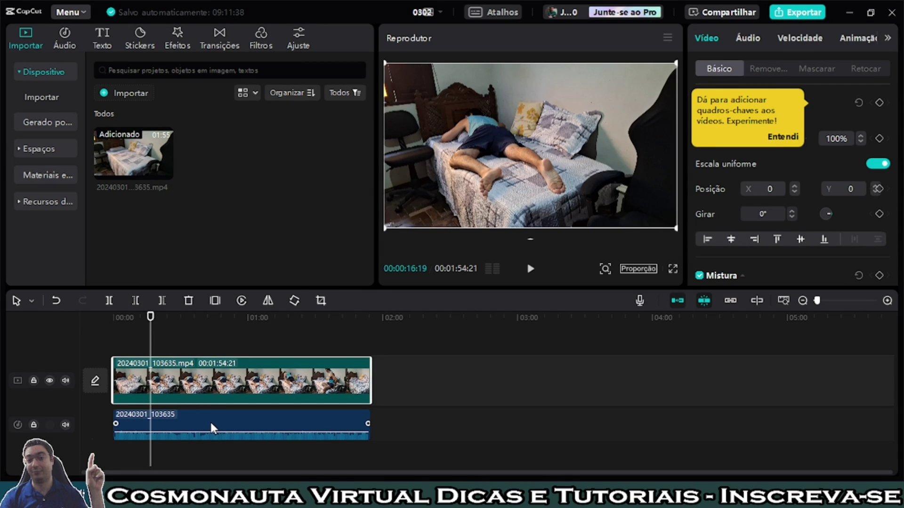
{"action": "left_click", "coordinate": [215, 424]}
{"action": "key", "text": "Delete"}
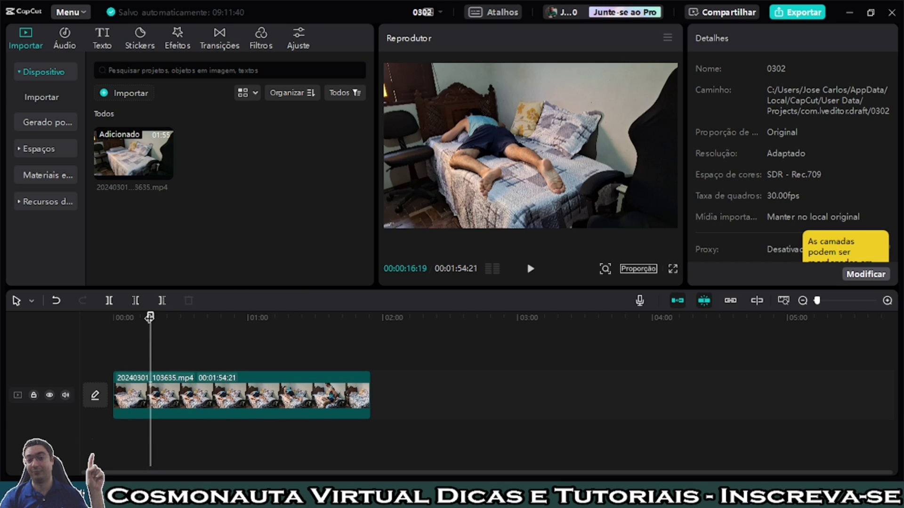
Split the clip at 00:00:27:12 and delete the part before the cut.
{"action": "left_click_drag", "start_coordinate": [149, 318], "coordinate": [174, 317]}
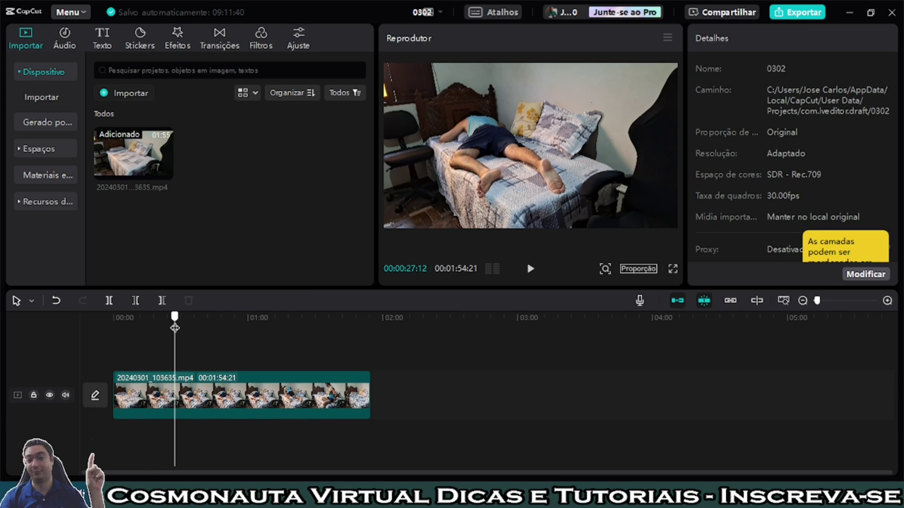
{"action": "left_click", "coordinate": [168, 399]}
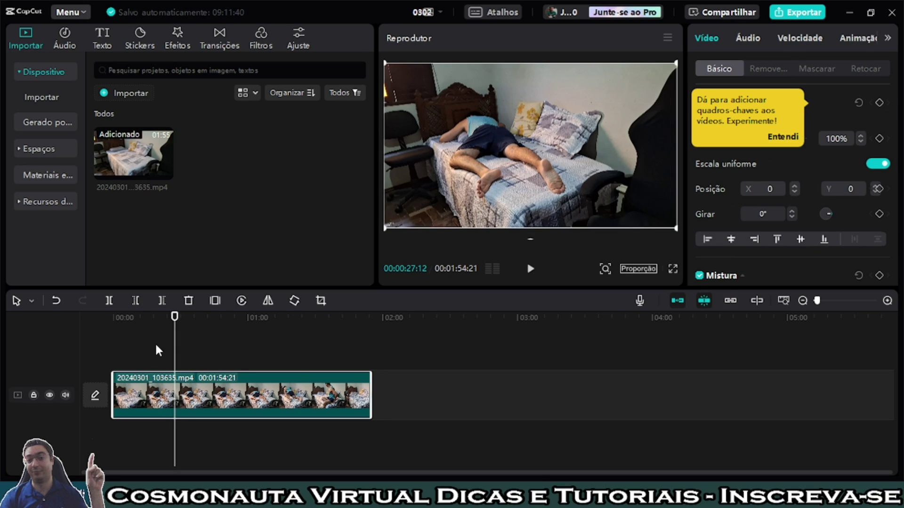
{"action": "key", "text": "ctrl+b"}
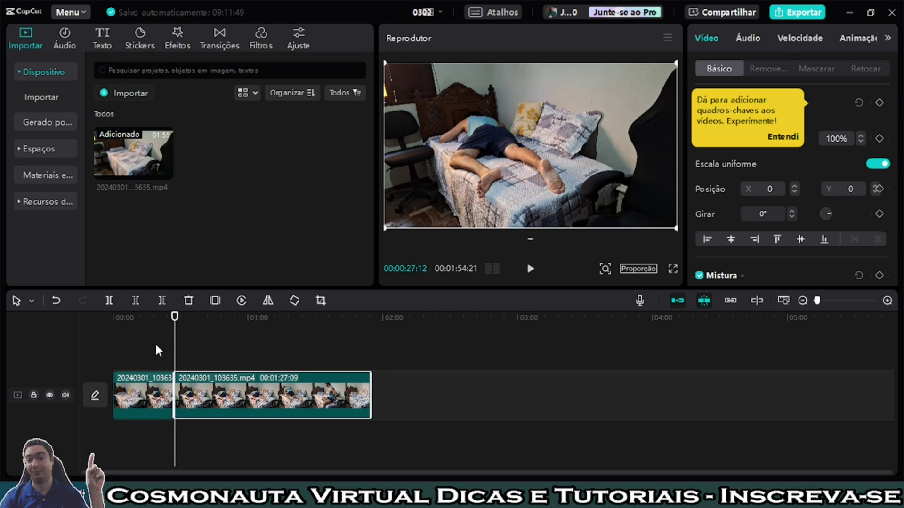
{"action": "left_click", "coordinate": [146, 406]}
{"action": "key", "text": "Delete"}
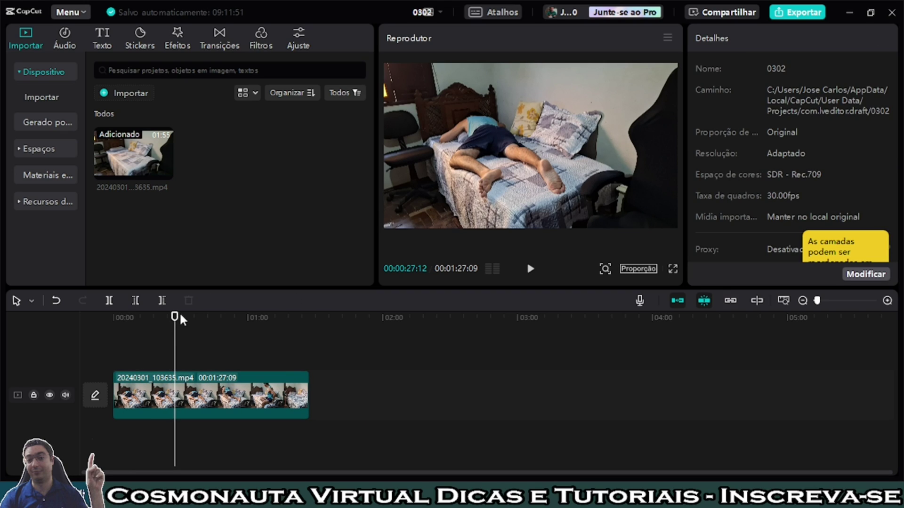
Split the remaining clip at 00:00:34:23, just before the man starts getting up.
{"action": "mouse_move", "coordinate": [175, 322]}
{"action": "left_mouse_down"}
{"action": "mouse_move", "coordinate": [208, 325]}
{"action": "mouse_move", "coordinate": [191, 325]}
{"action": "left_mouse_up"}
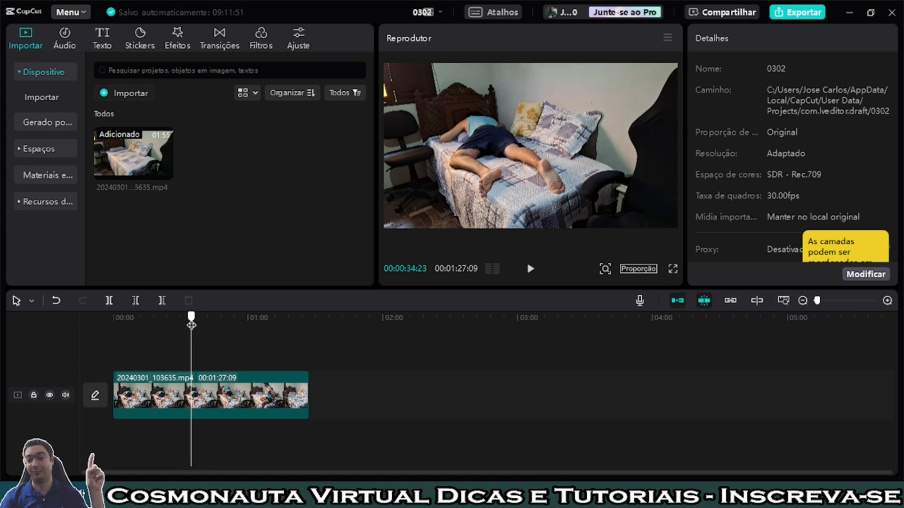
{"action": "left_click", "coordinate": [211, 404]}
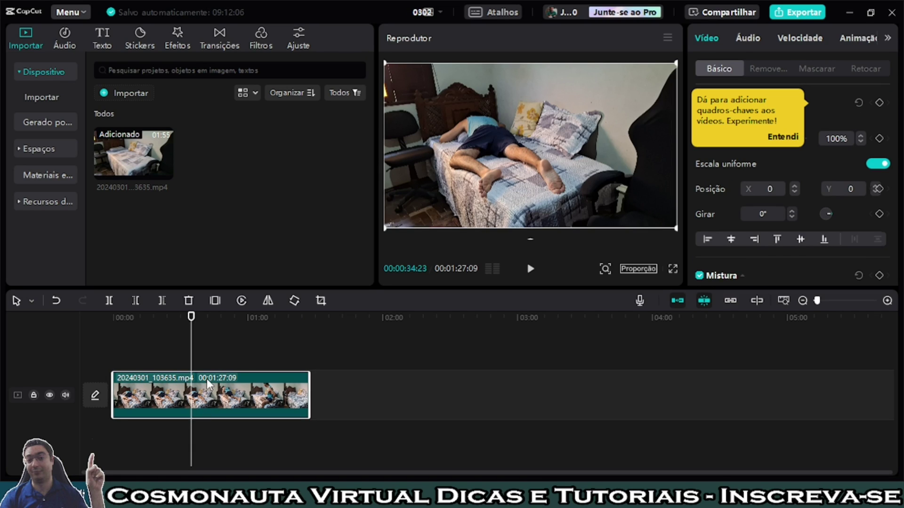
{"action": "key", "text": "ctrl+b"}
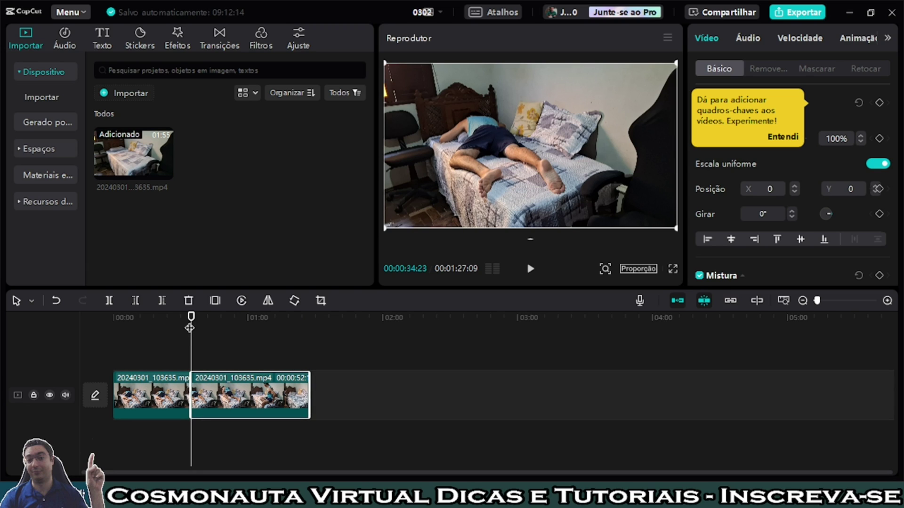
Split the second segment at 00:01:24:12 and delete the leftover end piece.
{"action": "left_click_drag", "start_coordinate": [189, 328], "coordinate": [303, 354]}
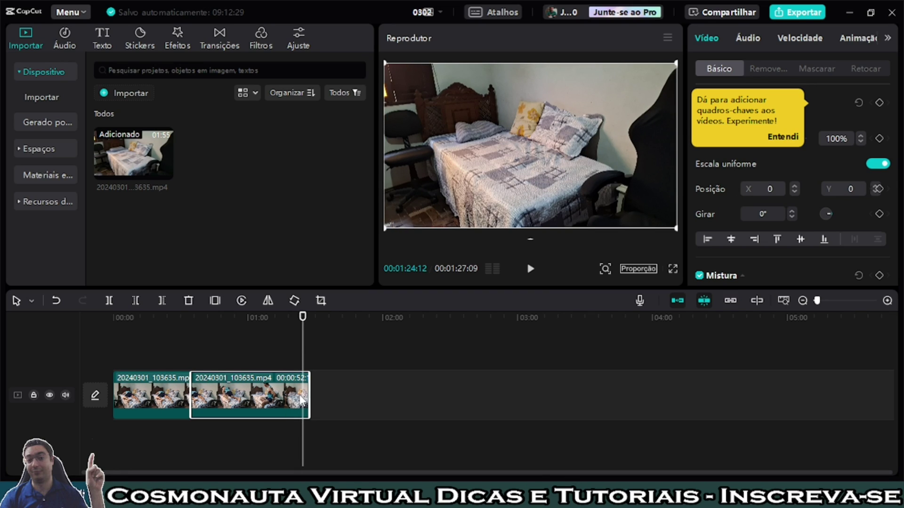
{"action": "key", "text": "ctrl+b"}
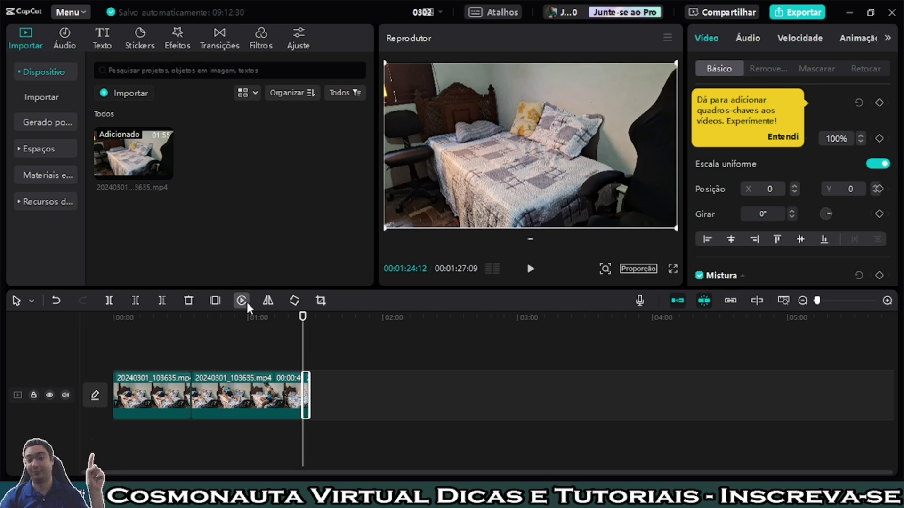
{"action": "key", "text": "Delete"}
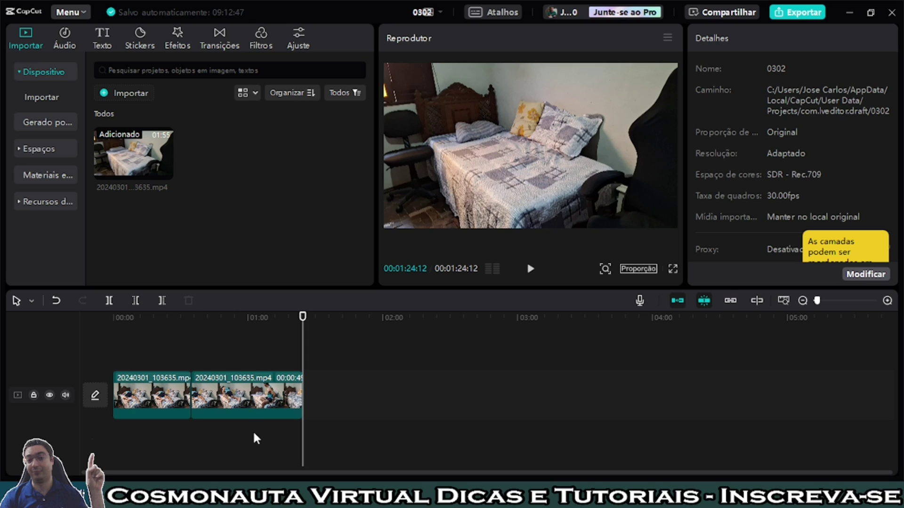
Move the getting-up segment to a track above and shift it earlier to overlap the end of the lying-down segment.
{"action": "left_click_drag", "start_coordinate": [255, 402], "coordinate": [251, 346]}
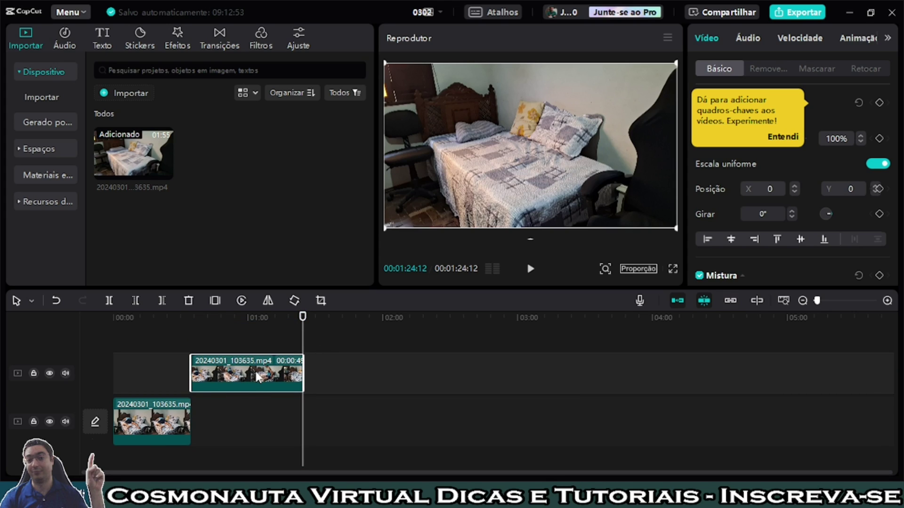
{"action": "left_click_drag", "start_coordinate": [258, 376], "coordinate": [198, 376]}
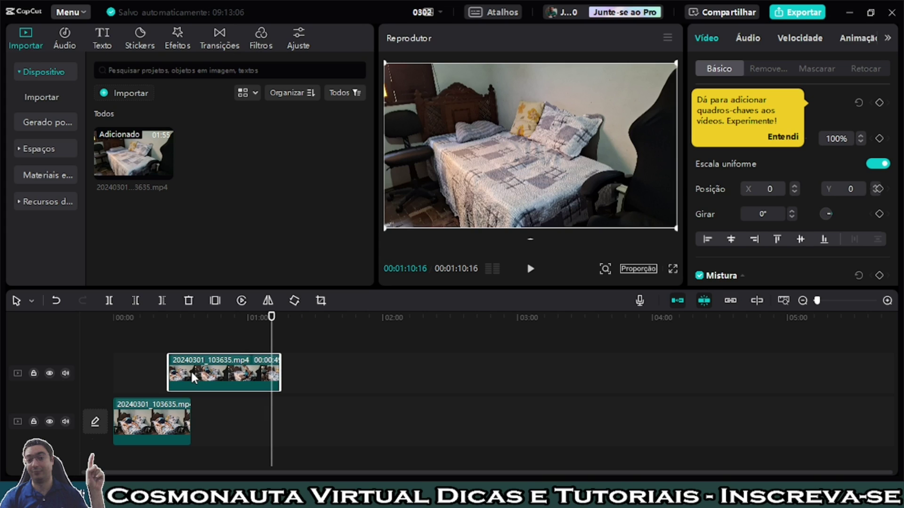
Split the lower lying-down clip at 00:00:24:04, where the upper clip begins.
{"action": "left_click", "coordinate": [166, 337]}
{"action": "left_click", "coordinate": [175, 434]}
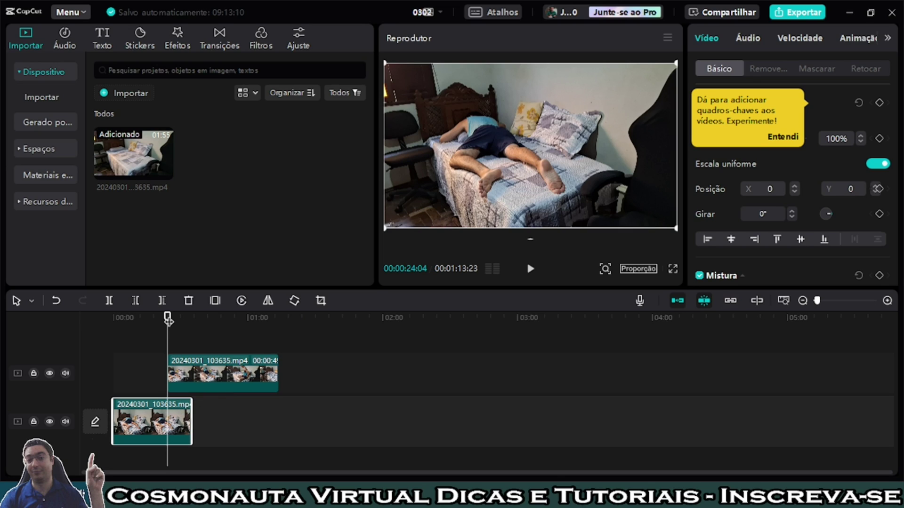
{"action": "left_click_drag", "start_coordinate": [167, 318], "coordinate": [168, 317]}
{"action": "key", "text": "ctrl+b"}
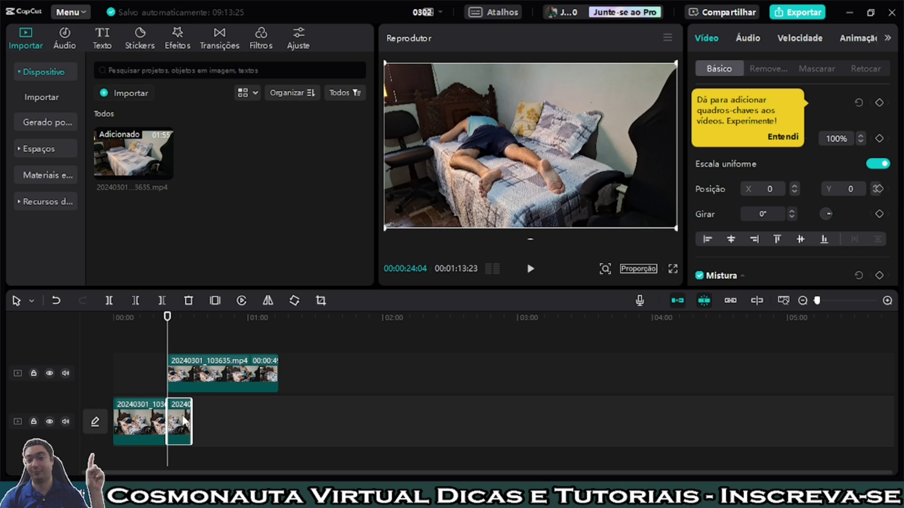
Copy the short lying-down piece, paste it at 00:00:34:23 and attach the copy to the end of the lower track.
{"action": "left_click_drag", "start_coordinate": [168, 317], "coordinate": [191, 322]}
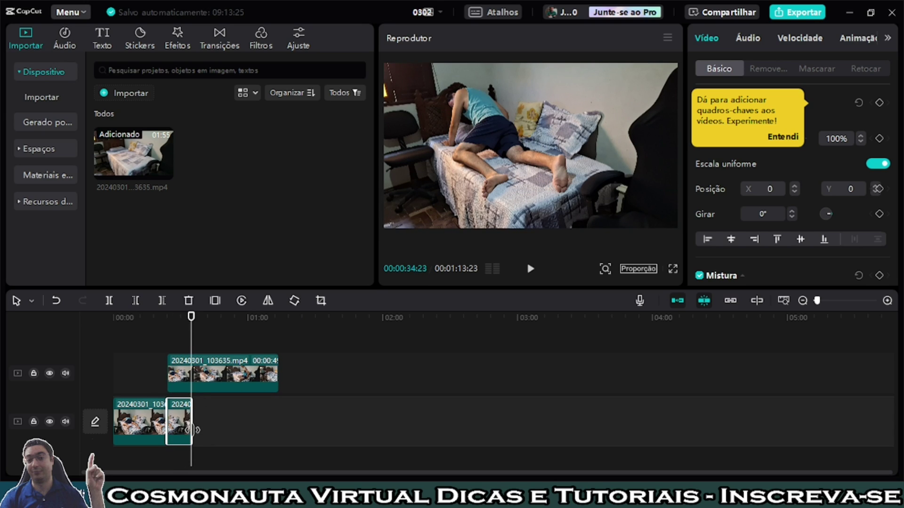
{"action": "right_click", "coordinate": [177, 419]}
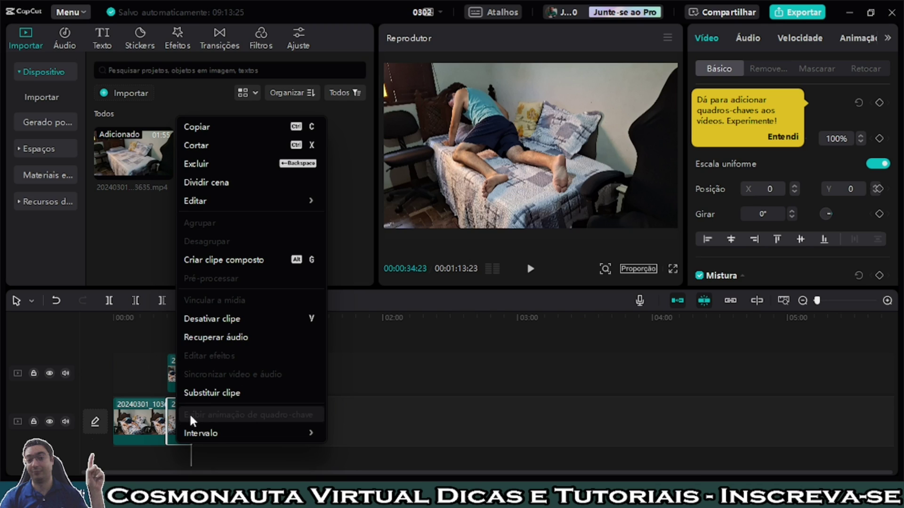
{"action": "left_click", "coordinate": [210, 135]}
{"action": "key", "text": "ctrl+v"}
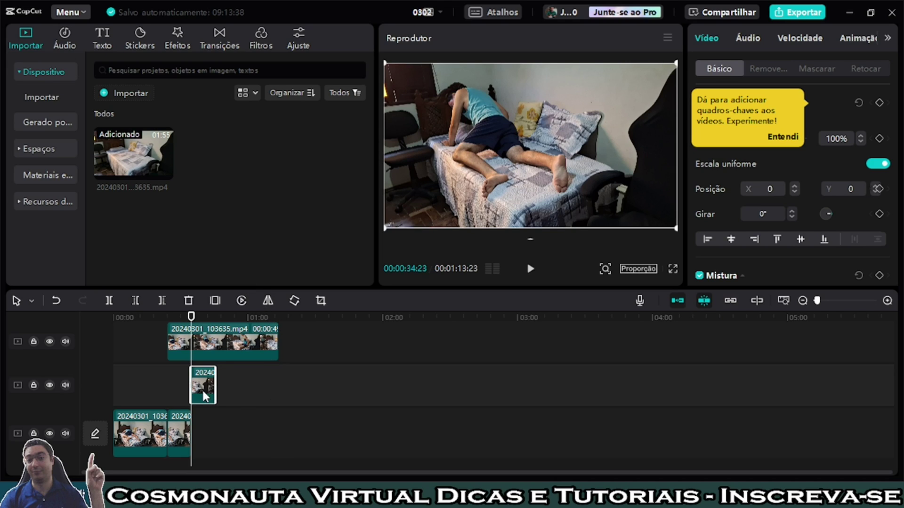
{"action": "left_click_drag", "start_coordinate": [206, 396], "coordinate": [207, 440]}
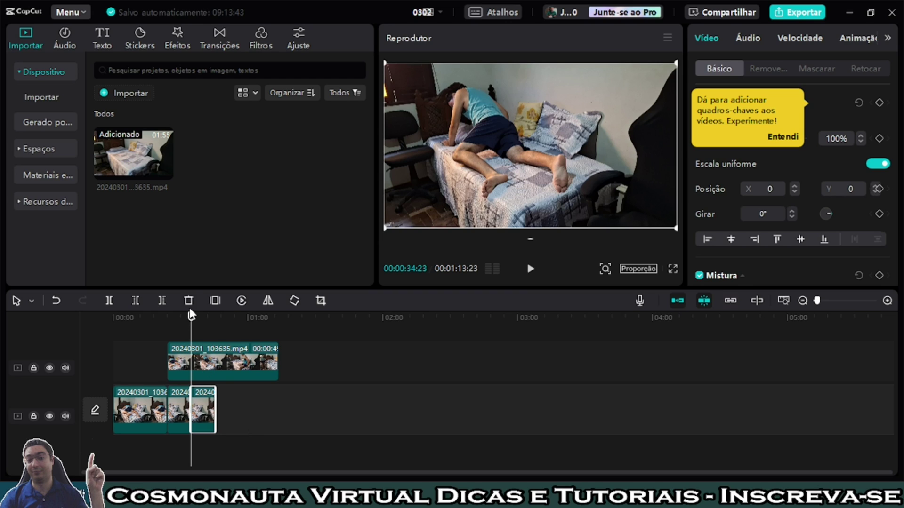
Add three more copies of the short piece to the lower track, extending it past the end of the upper clip.
{"action": "left_click_drag", "start_coordinate": [191, 314], "coordinate": [218, 332]}
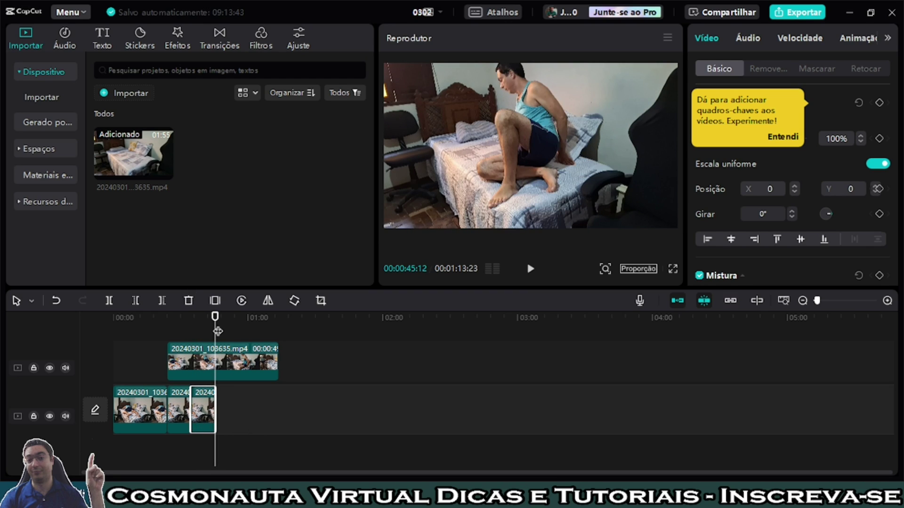
{"action": "key", "text": "ctrl+v"}
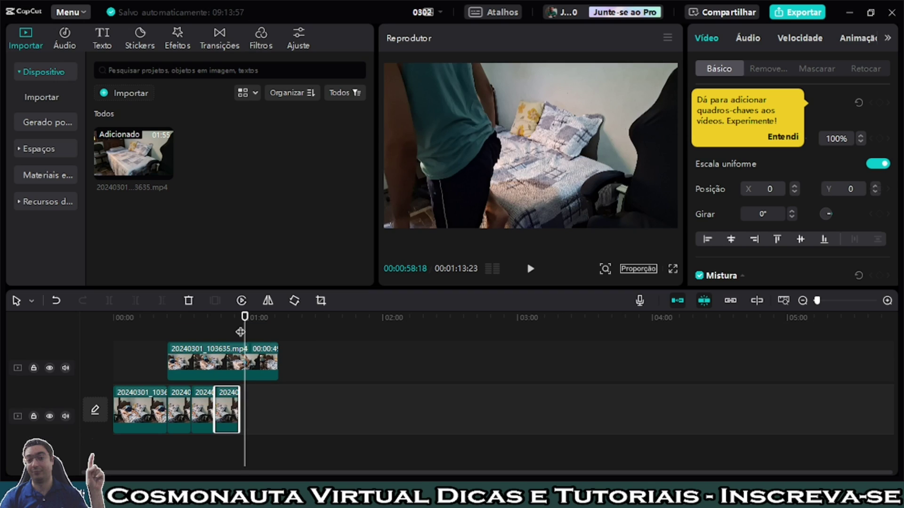
{"action": "key", "text": "ctrl+v"}
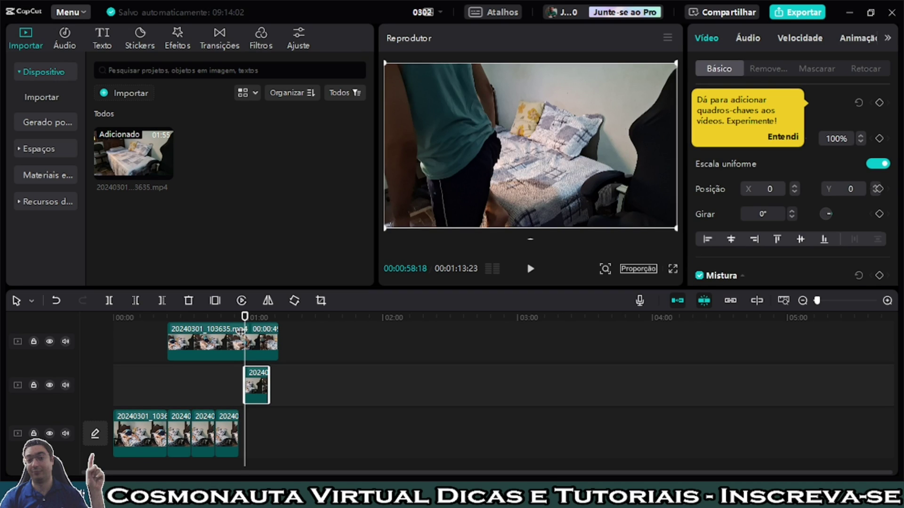
{"action": "left_click_drag", "start_coordinate": [261, 389], "coordinate": [281, 438]}
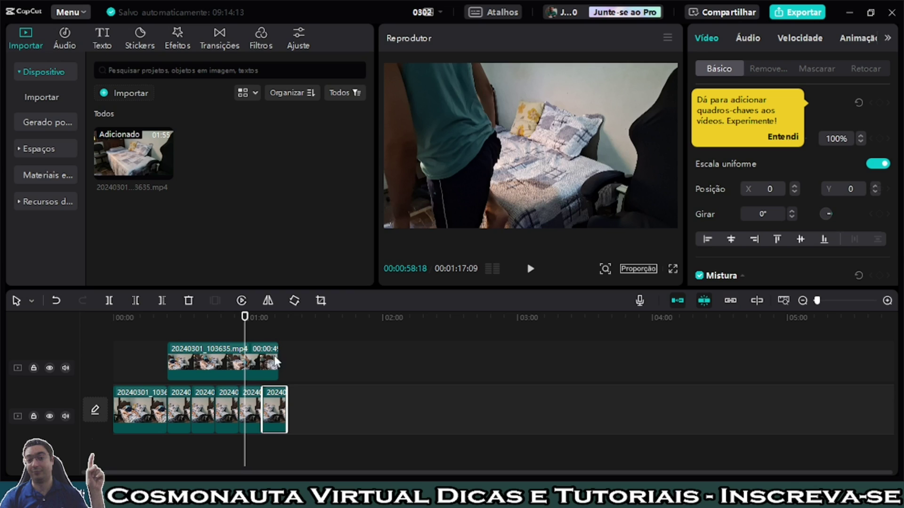
Shift the upper clip later so its end lines up with the end of the lower track.
{"action": "left_click_drag", "start_coordinate": [219, 364], "coordinate": [227, 365]}
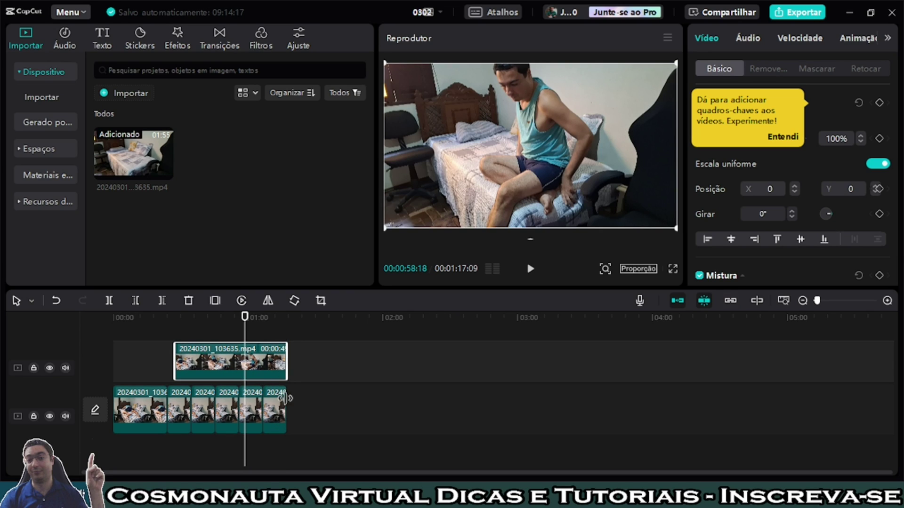
{"action": "left_click_drag", "start_coordinate": [246, 325], "coordinate": [184, 329]}
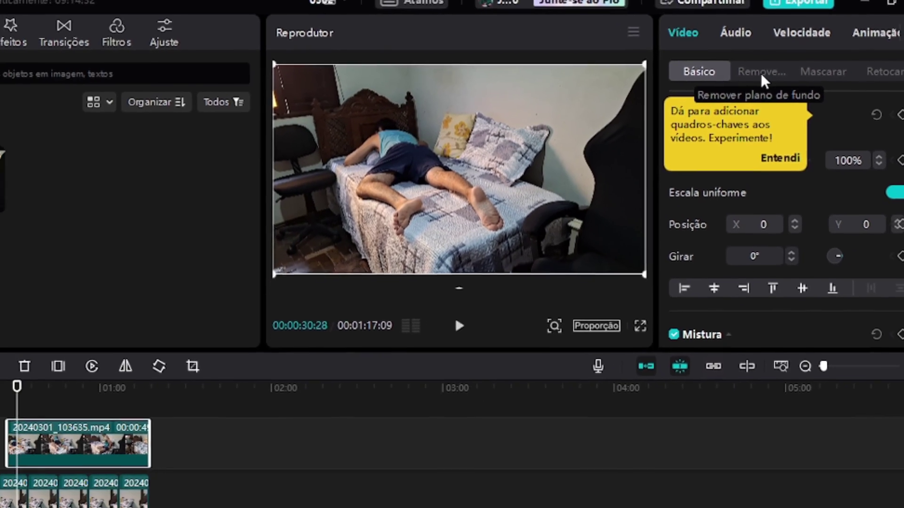
Apply automatic background removal to the upper getting-up clip so only the man is kept.
{"action": "left_click", "coordinate": [741, 79]}
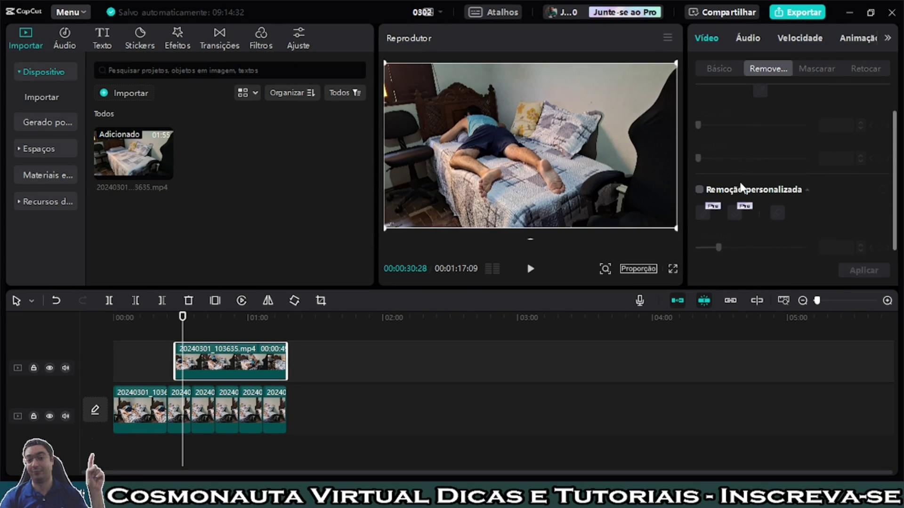
{"action": "scroll", "coordinate": [753, 195], "scroll_direction": "down", "scroll_amount": 2}
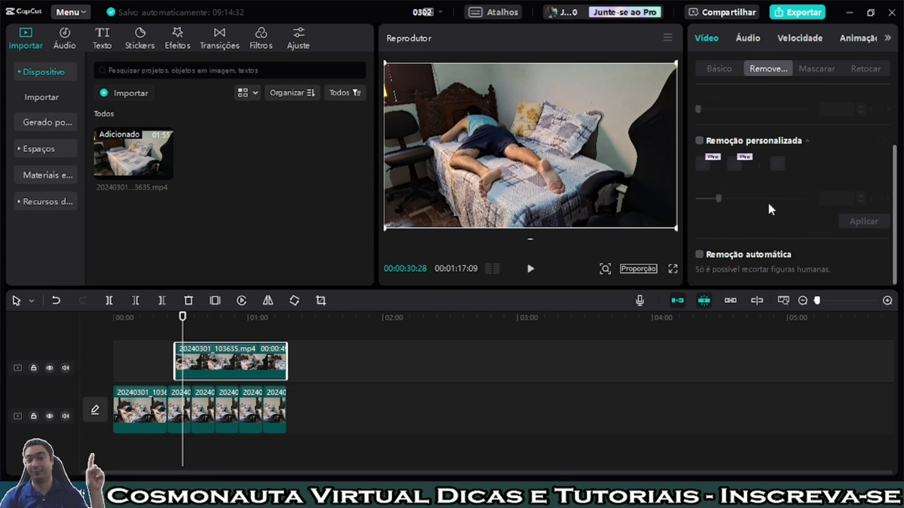
{"action": "left_click", "coordinate": [700, 255]}
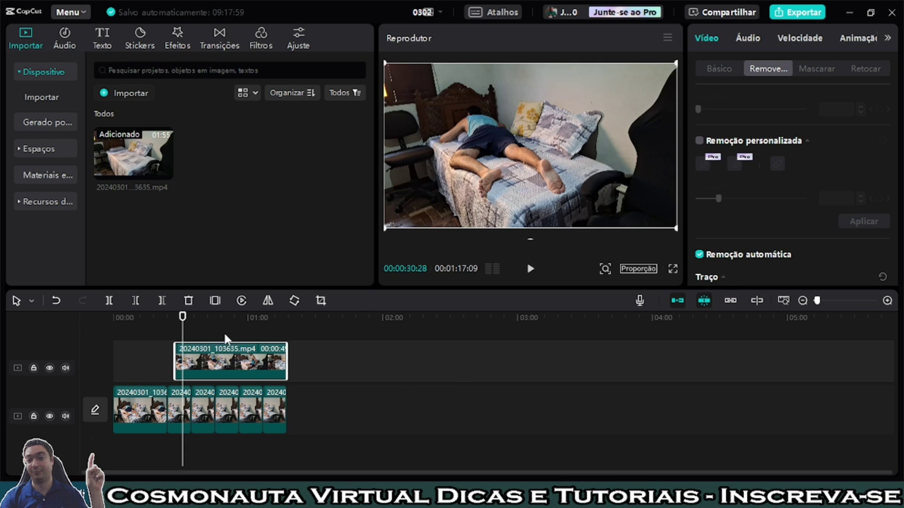
Hide the lower track, play the upper clip's cutout from 00:00:27:20 to check it, and show the track again.
{"action": "left_click_drag", "start_coordinate": [182, 321], "coordinate": [175, 319]}
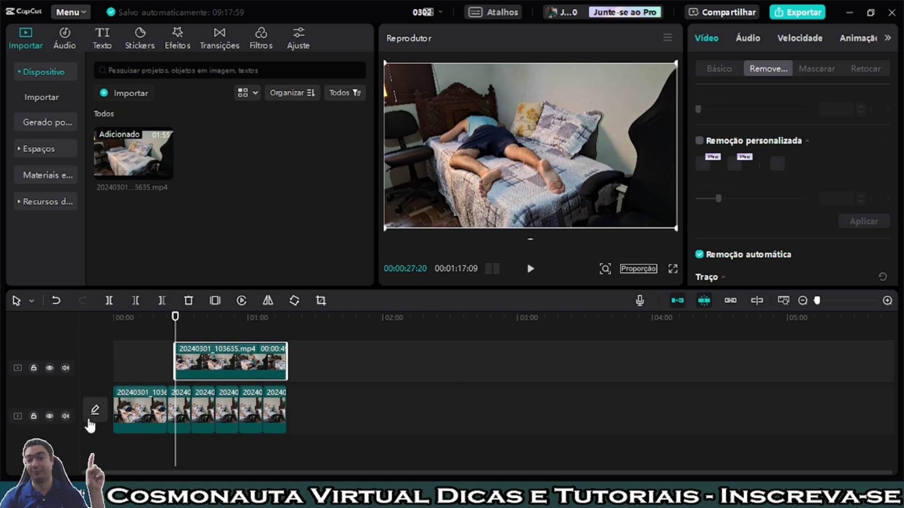
{"action": "left_click", "coordinate": [50, 416]}
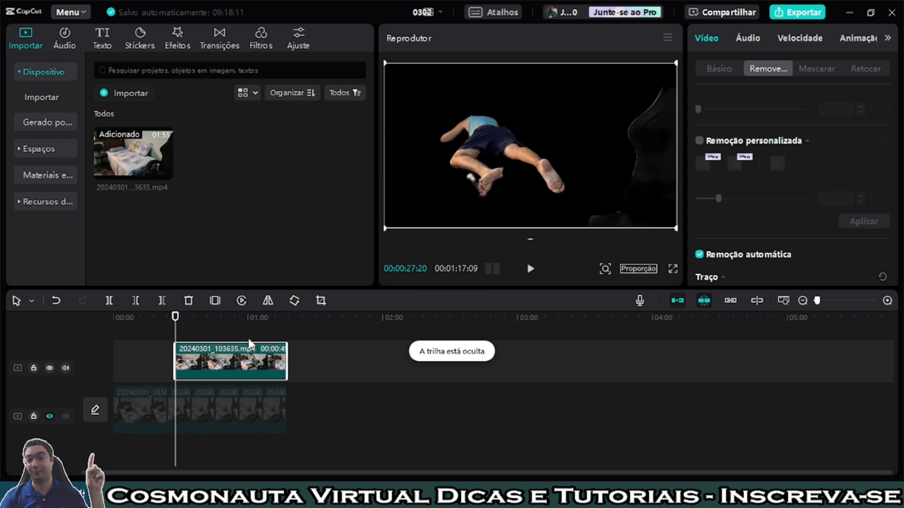
{"action": "left_click", "coordinate": [530, 271]}
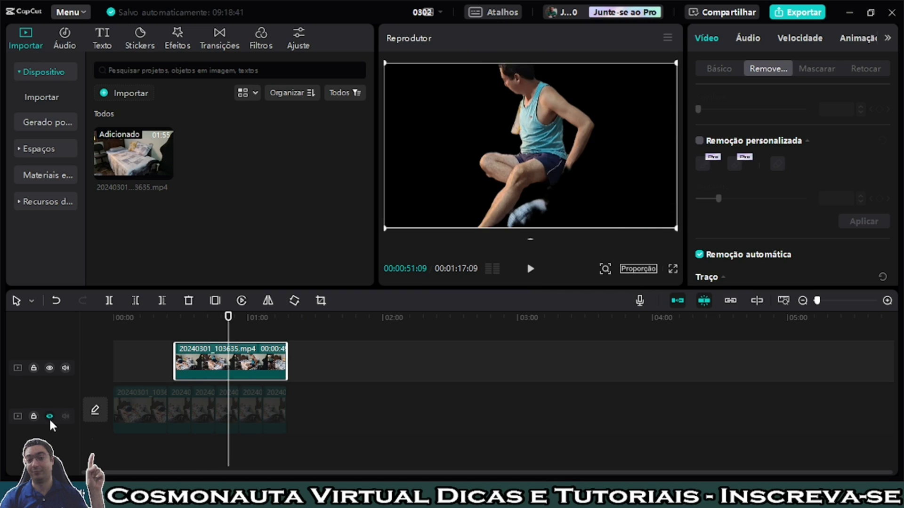
{"action": "left_click", "coordinate": [49, 416]}
Lower the upper clip's opacity to 50% at a frame where the man is rising, giving him a ghostly look.
{"action": "left_click", "coordinate": [197, 337]}
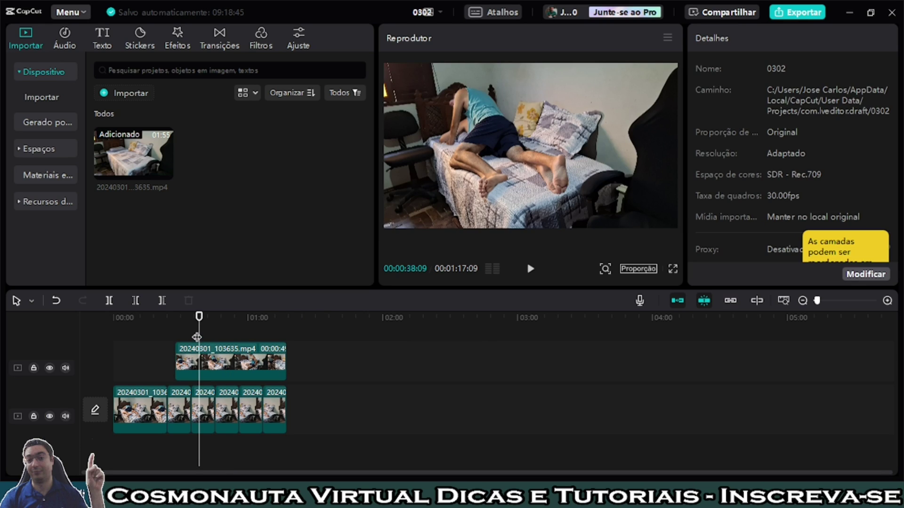
{"action": "left_click", "coordinate": [205, 363]}
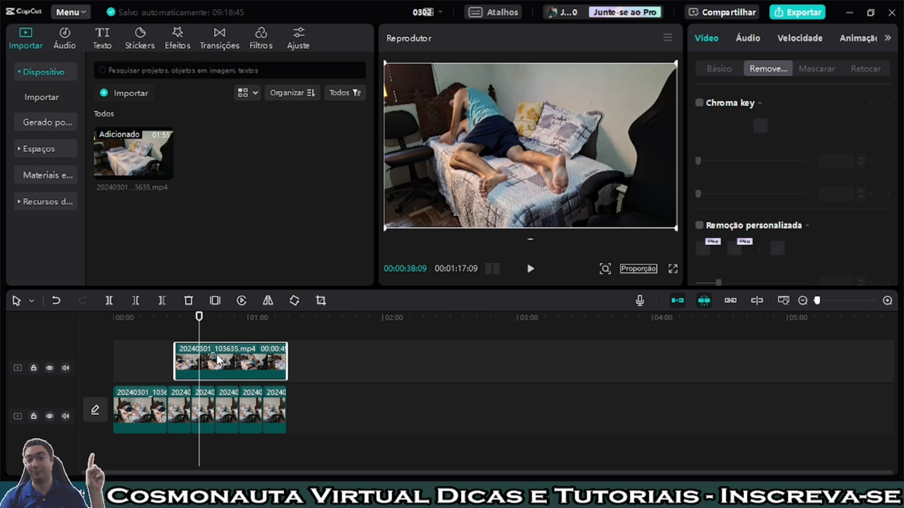
{"action": "left_click", "coordinate": [719, 68]}
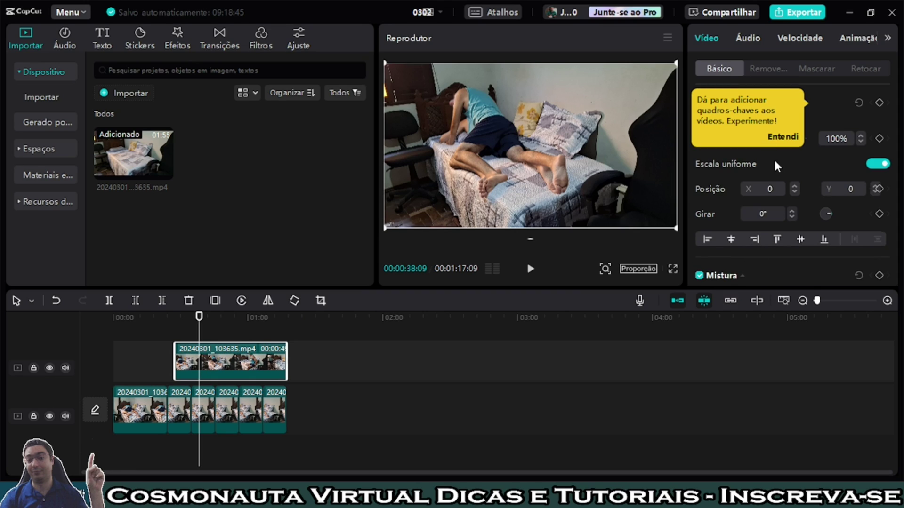
{"action": "scroll", "coordinate": [767, 165], "scroll_direction": "down", "scroll_amount": 5}
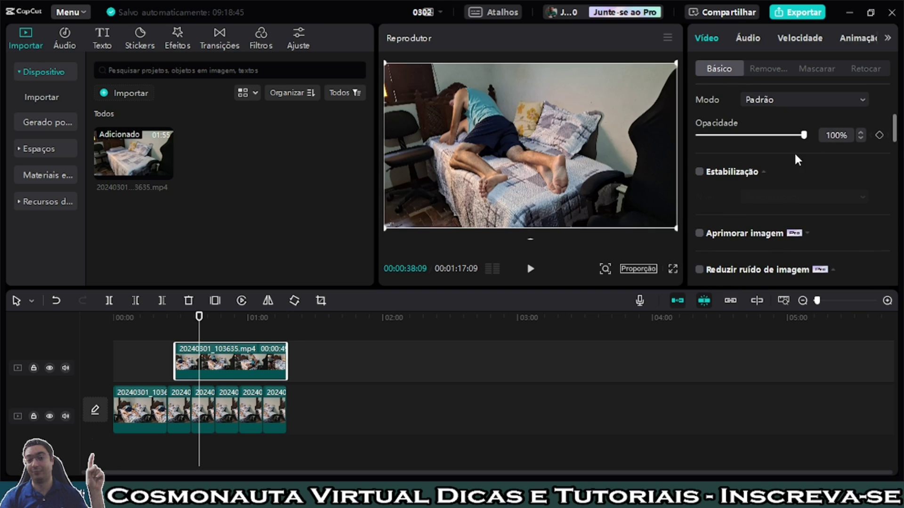
{"action": "left_click_drag", "start_coordinate": [805, 136], "coordinate": [752, 141]}
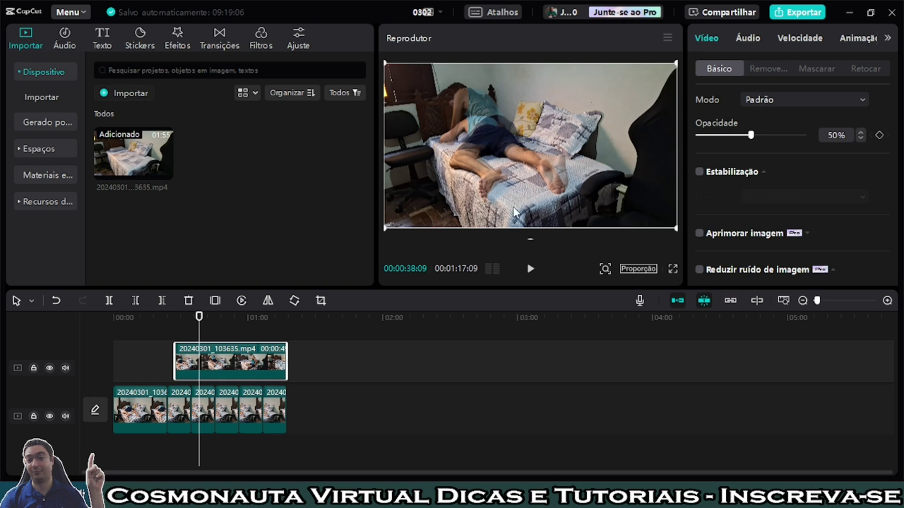
Play the composite in full screen from 00:00:17:11 to review the effect, and return to the editor.
{"action": "left_click_drag", "start_coordinate": [198, 322], "coordinate": [152, 329]}
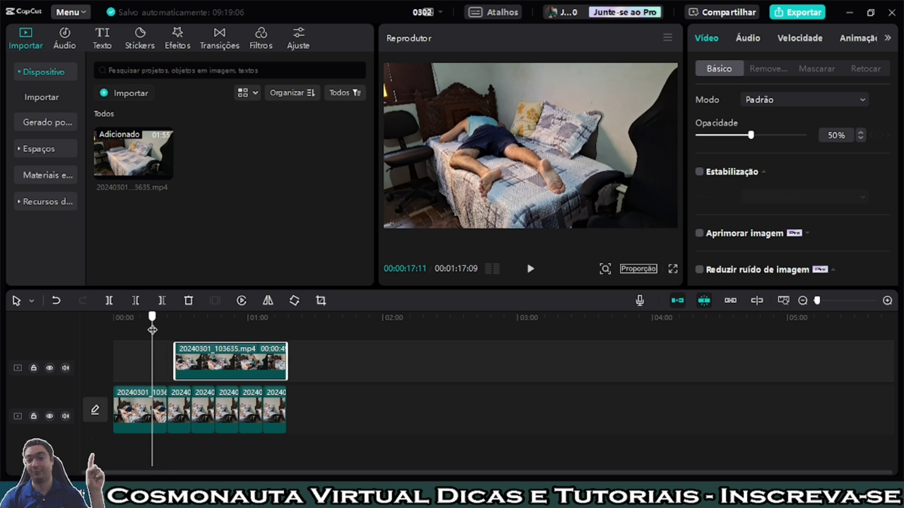
{"action": "left_click", "coordinate": [673, 269]}
{"action": "left_click", "coordinate": [275, 449]}
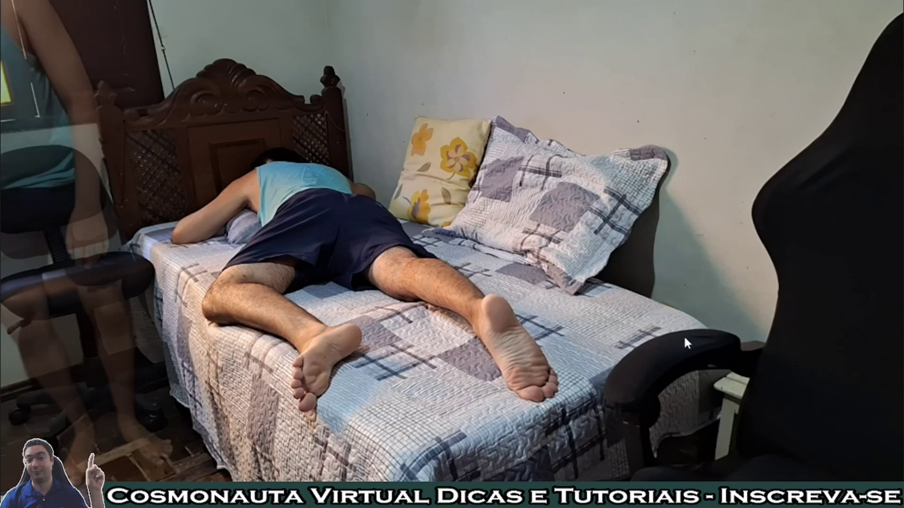
{"action": "left_click", "coordinate": [621, 450]}
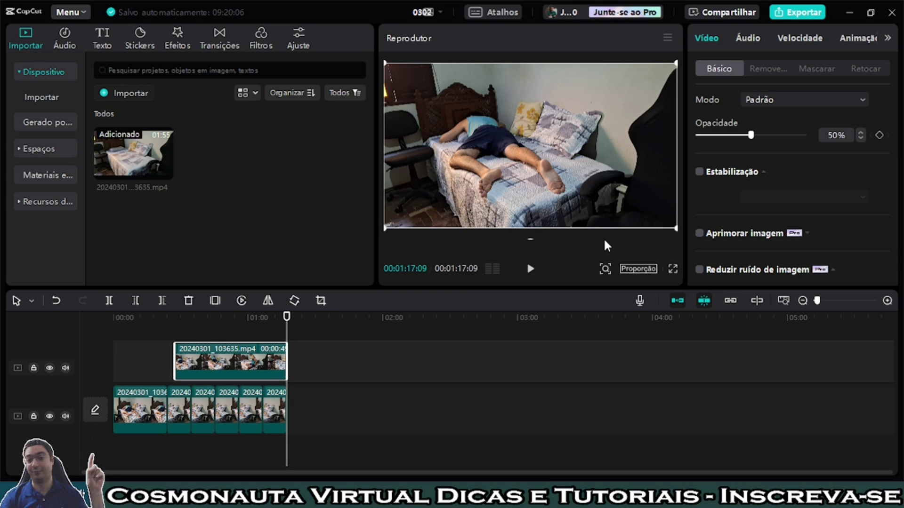
Open the export settings for project 0302 to review them, and close them without exporting.
{"action": "left_click", "coordinate": [797, 14]}
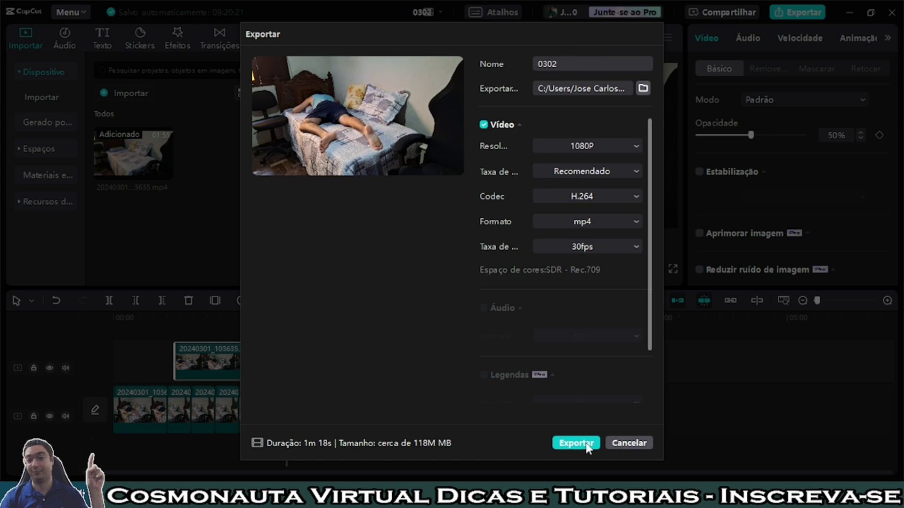
{"action": "key", "text": "Escape"}
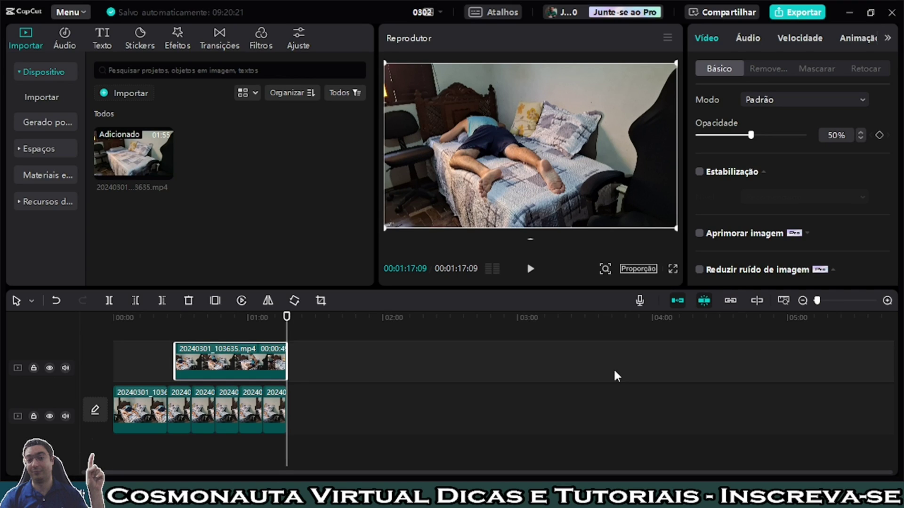